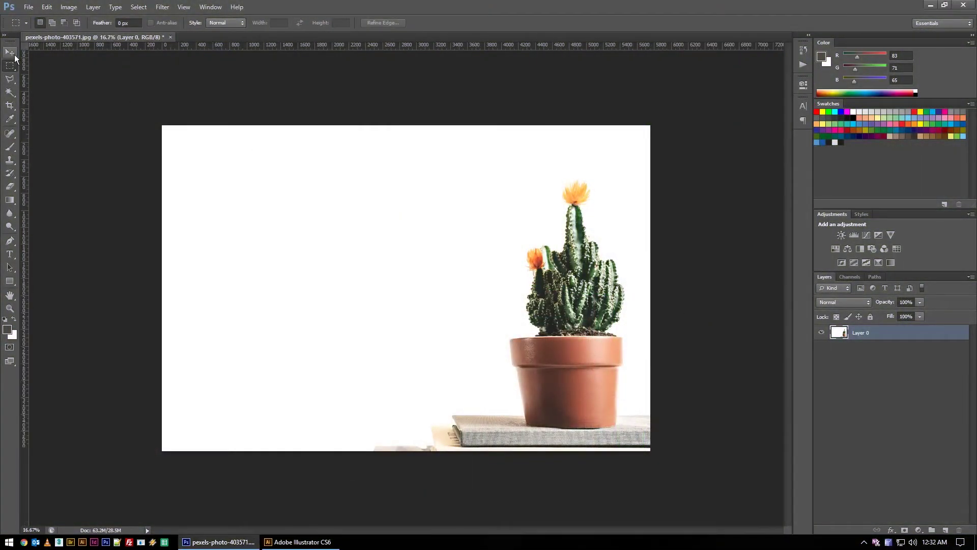
- Switch to the Move tool
left_click(11, 53)
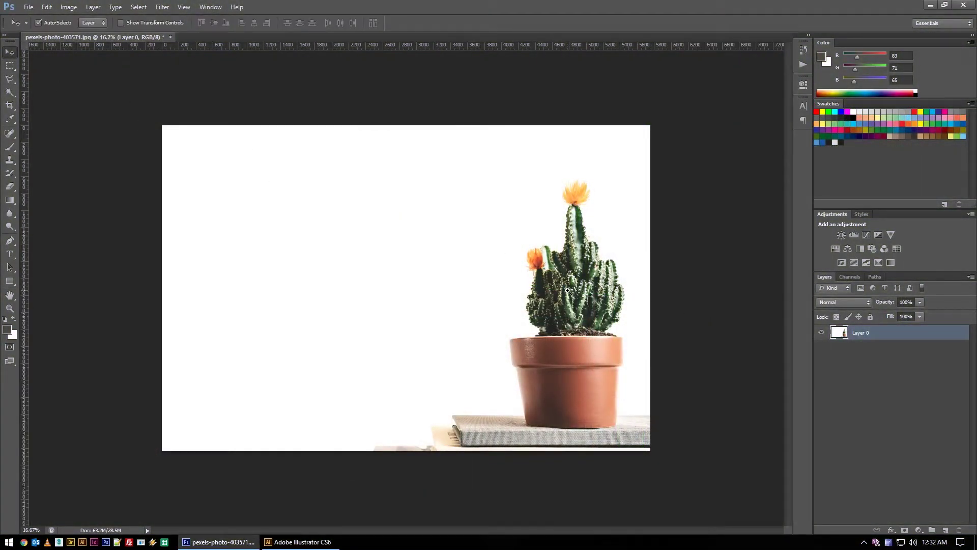
scroll(573, 291, "up", 1)
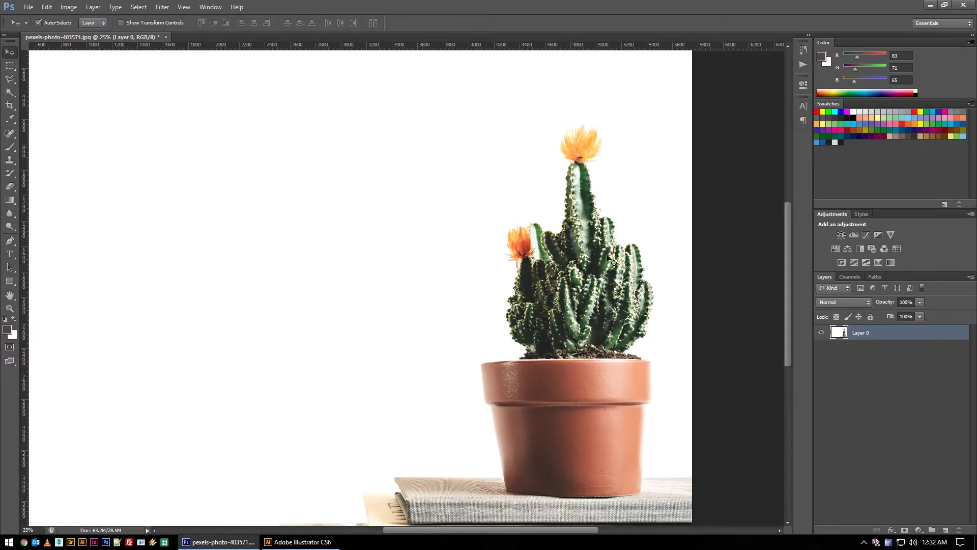
scroll(604, 257, "down", 1)
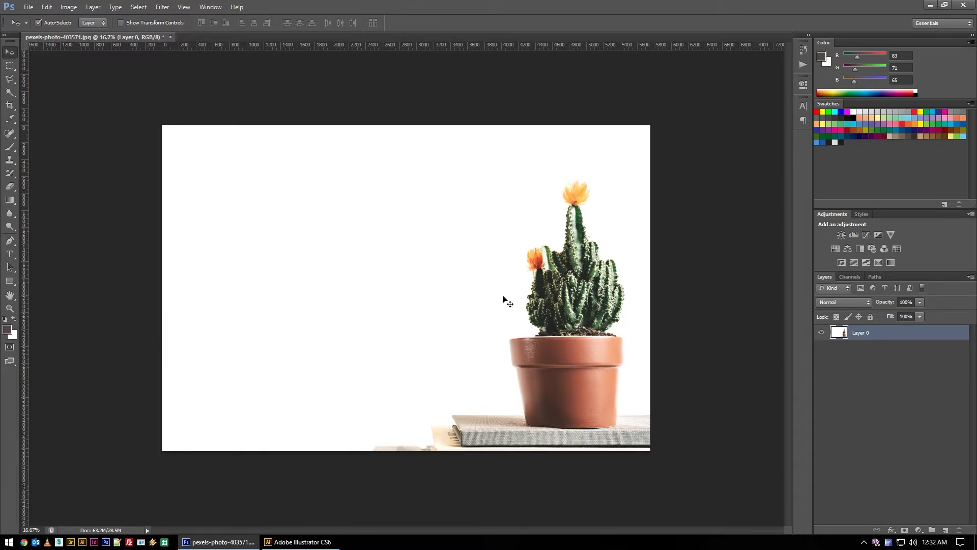
- Magic Wand-select the white background, deselect it, and show the RGB, Red, Green, Blue channels
left_click(10, 92)
left_click(459, 283)
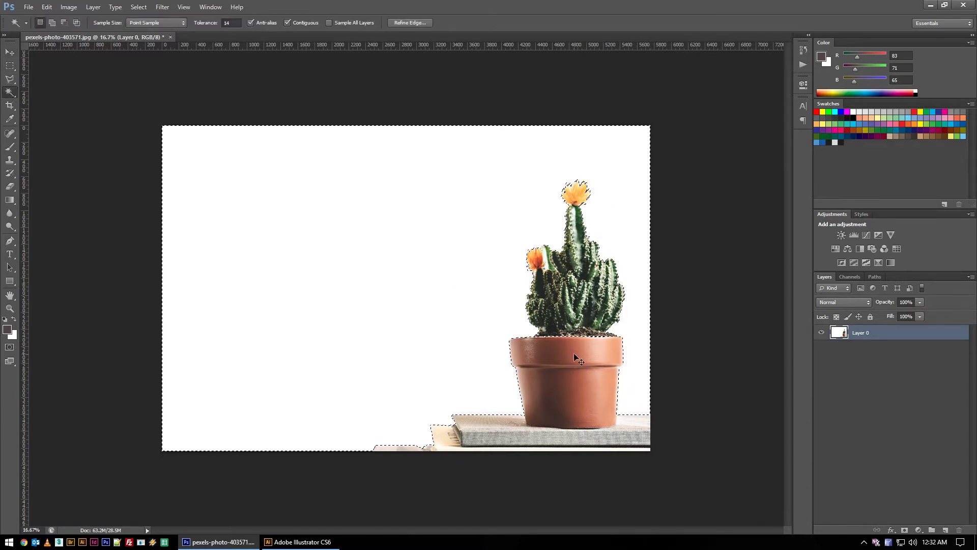
left_click(689, 390)
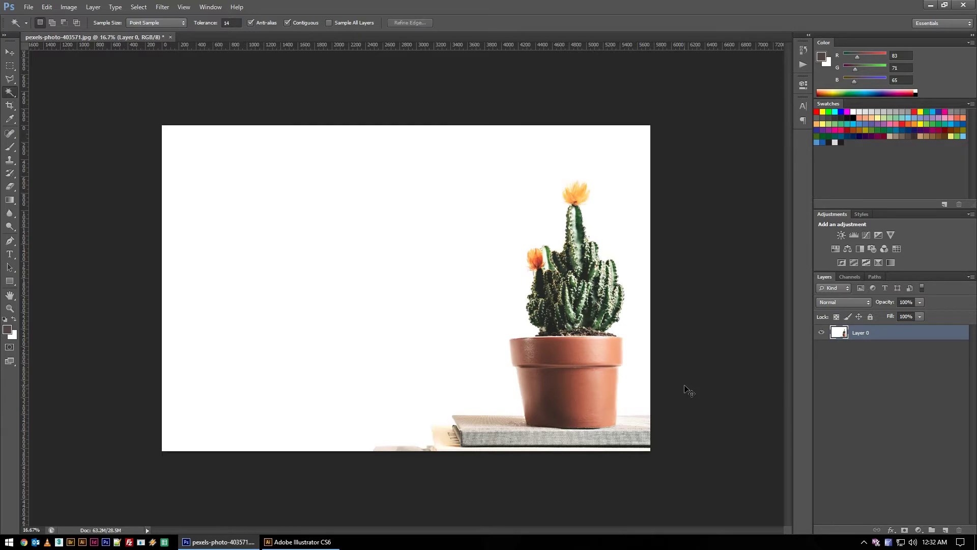
left_click(849, 278)
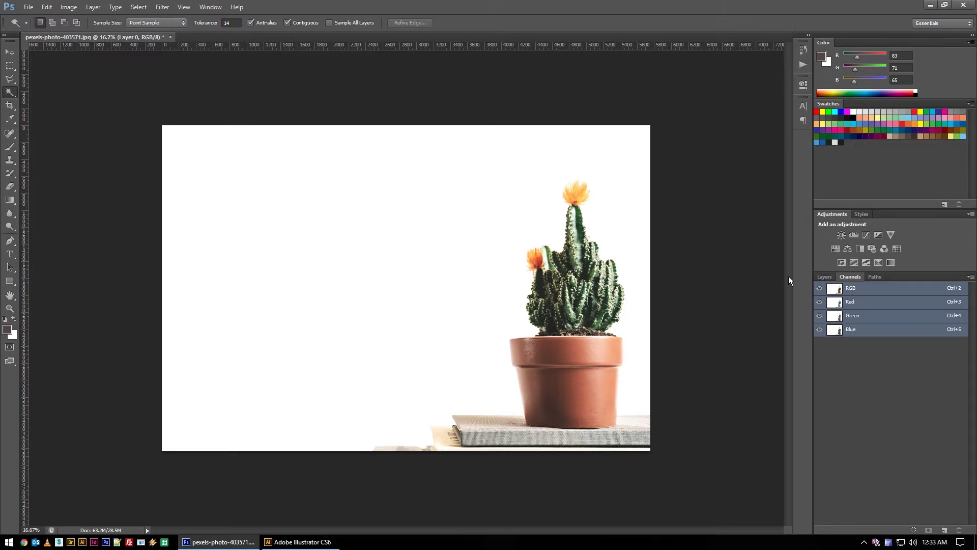
- View the Blue, Green and Red channels in turn, then return to the RGB composite
left_click(210, 7)
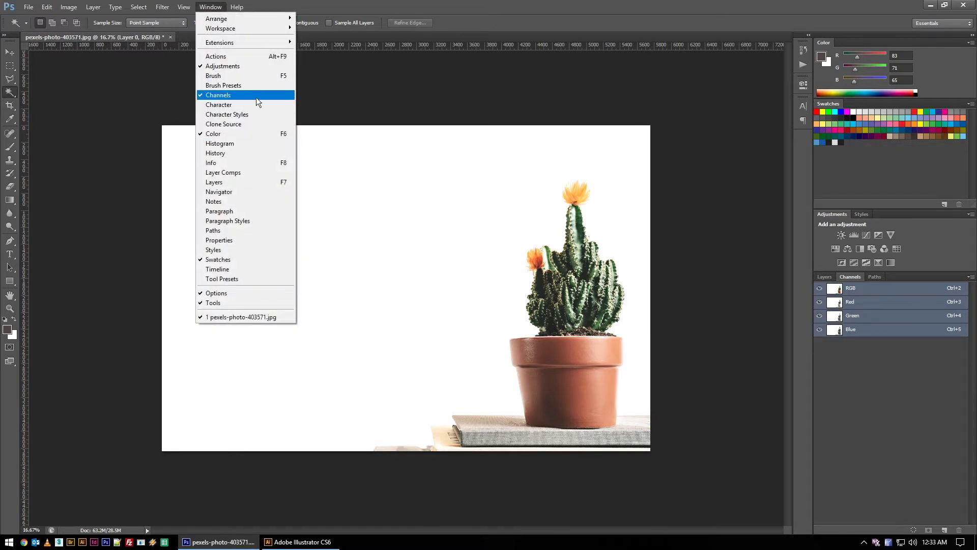
left_click(921, 361)
left_click(837, 331)
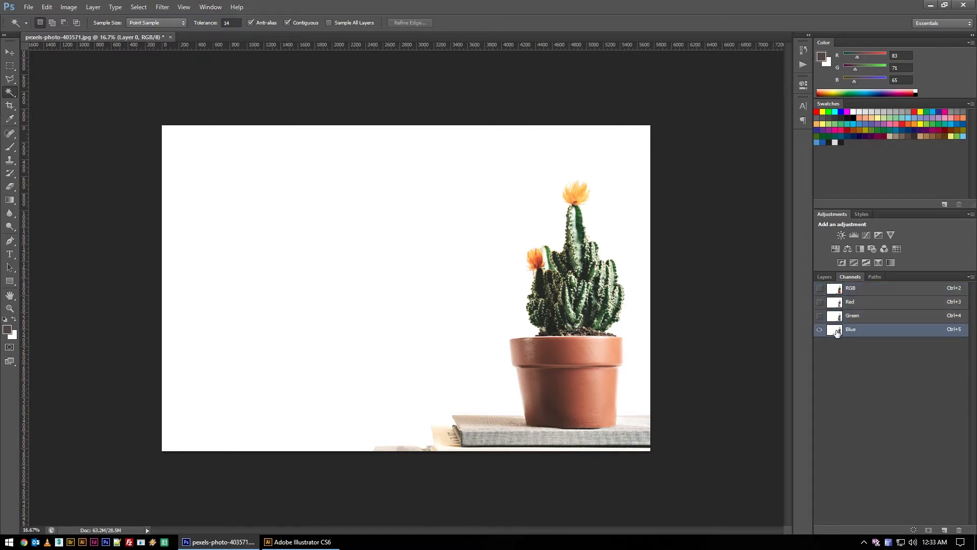
left_click(839, 316)
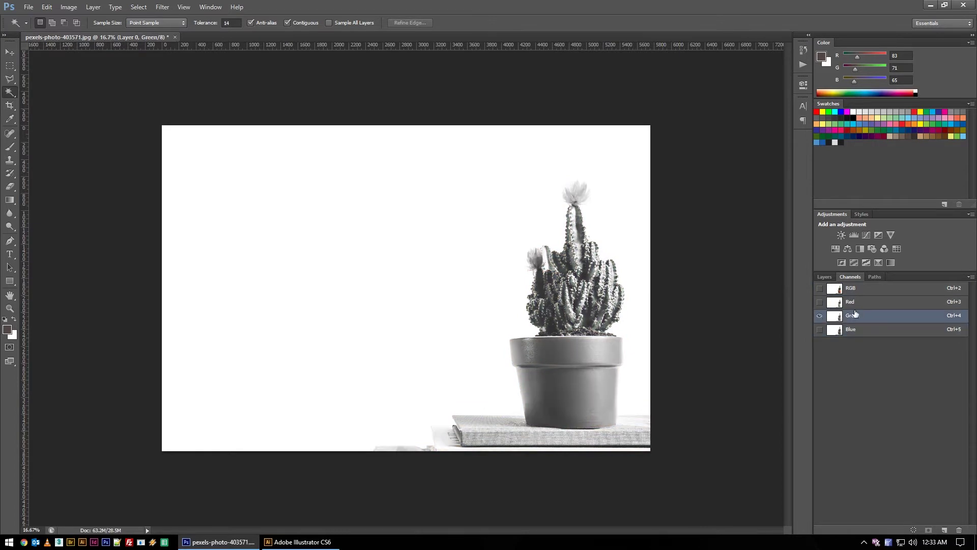
left_click(856, 304)
left_click(858, 292)
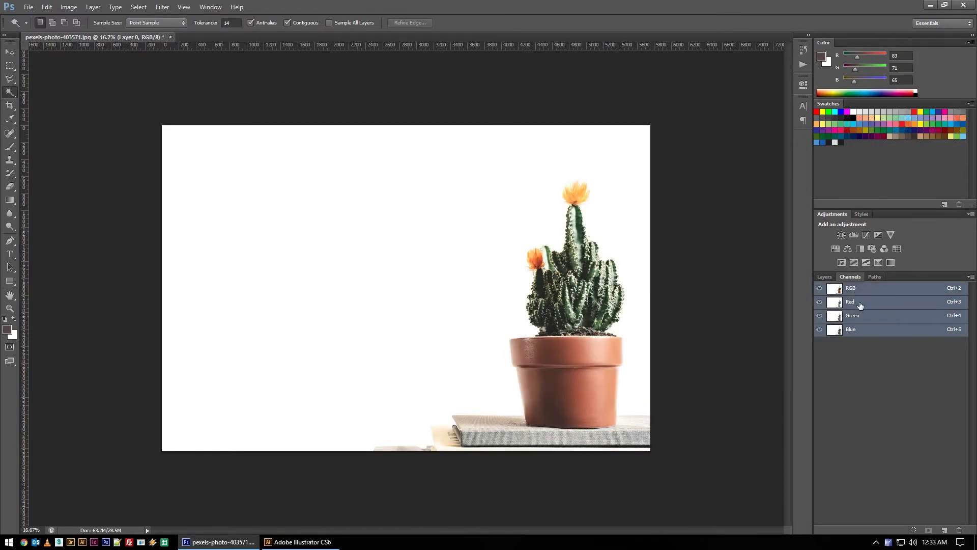
- Compare Blue, Red and Green again, then make Green the working channel
left_click(860, 331)
left_click(859, 292)
left_click(858, 304)
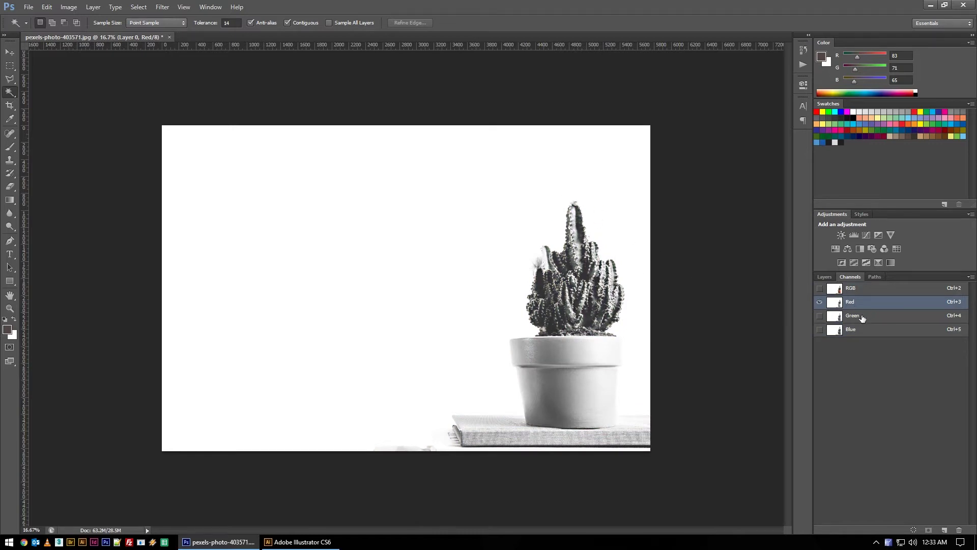
left_click(846, 316)
left_click(862, 330)
left_click(859, 302)
left_click(820, 288)
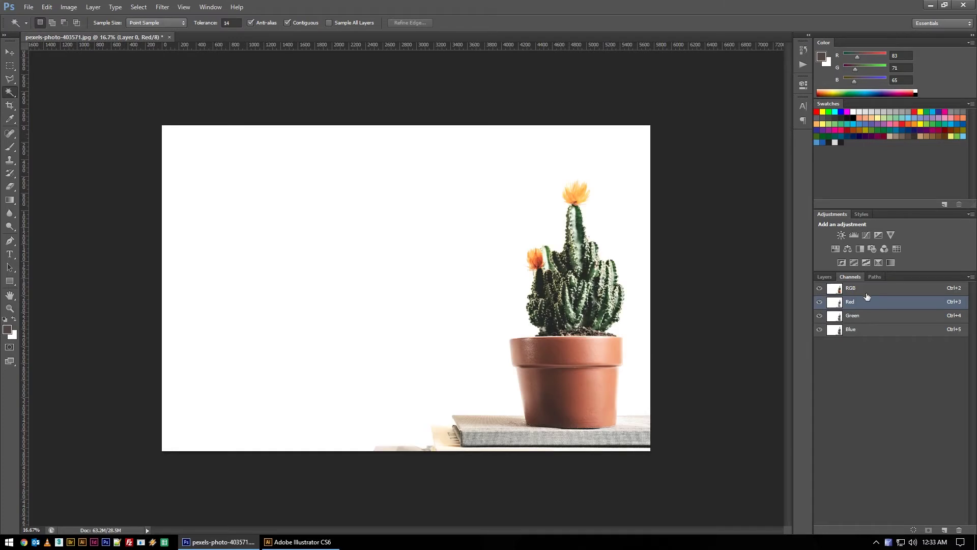
left_click(857, 316)
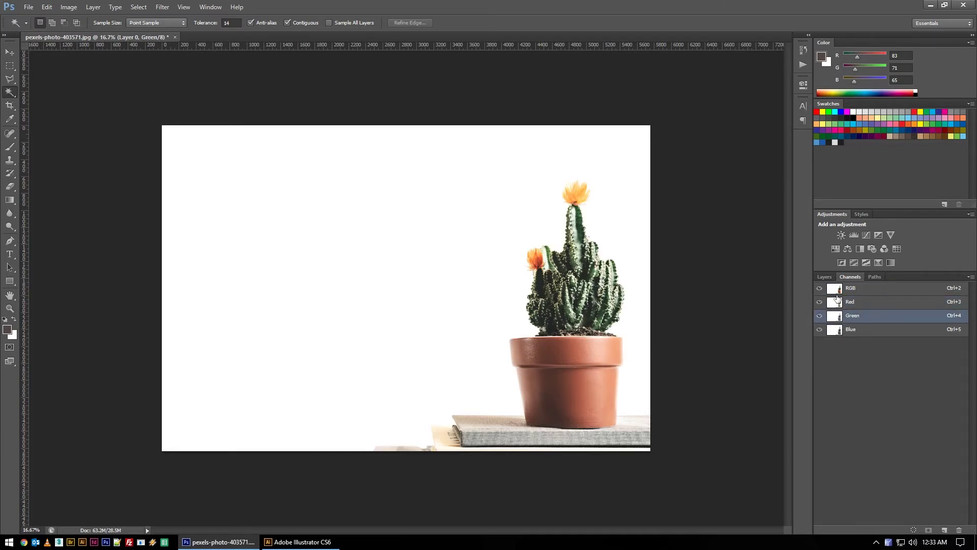
left_click(825, 277)
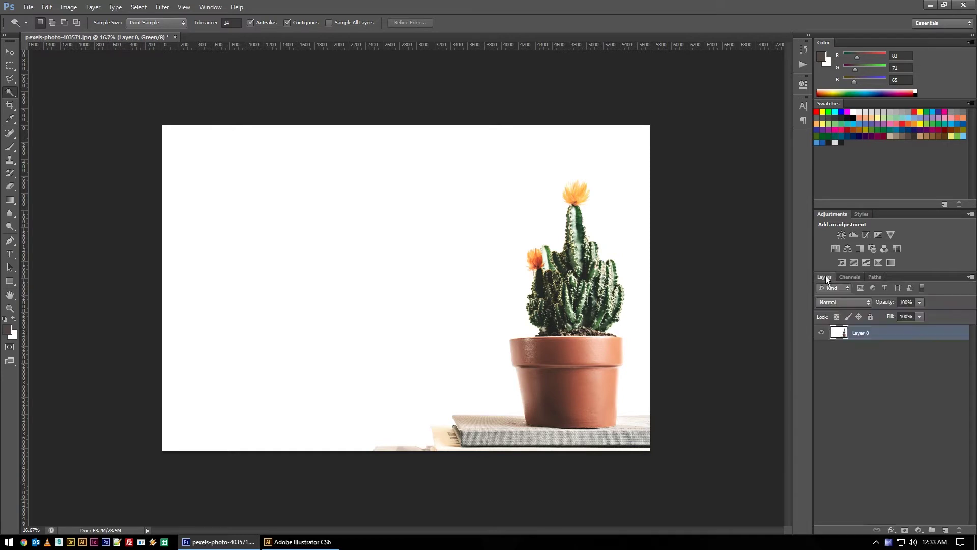
left_click(850, 277)
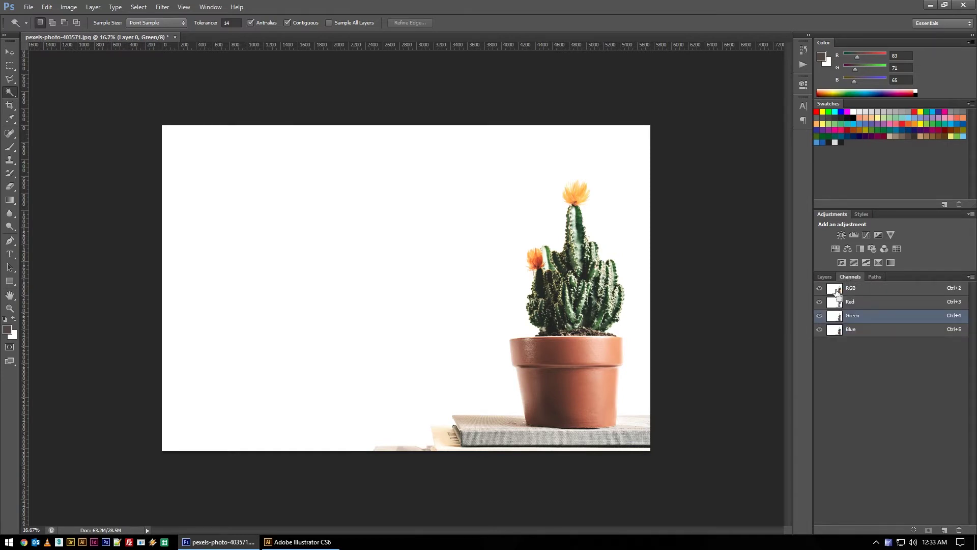
- Load the RGB brightness as a selection and add it to Layer 0 as an inverted mask
left_click(836, 292, "ctrl")
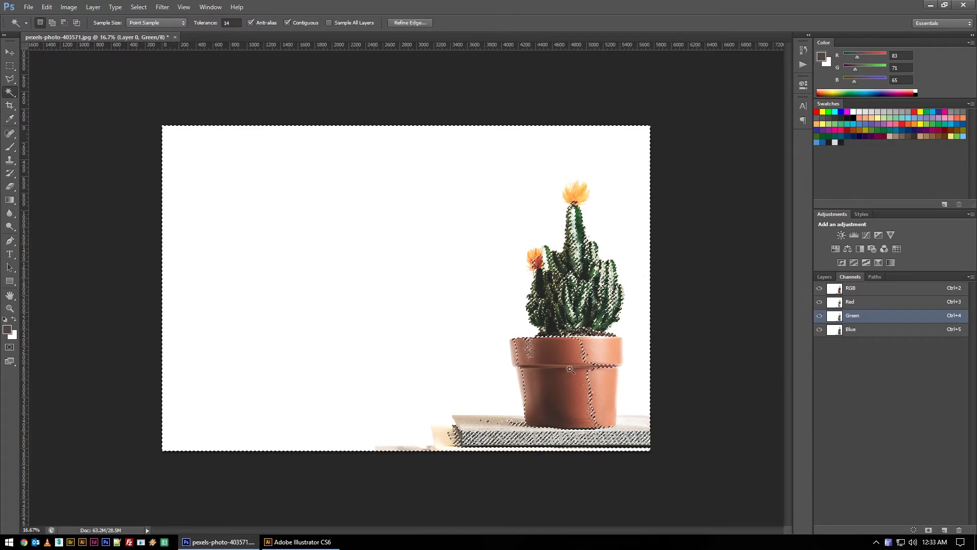
left_click(826, 277)
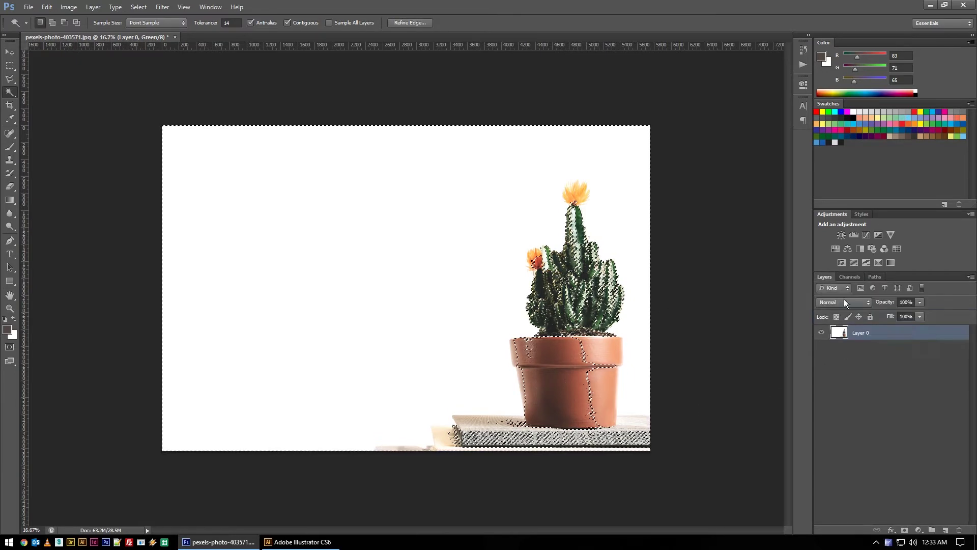
left_click(904, 530)
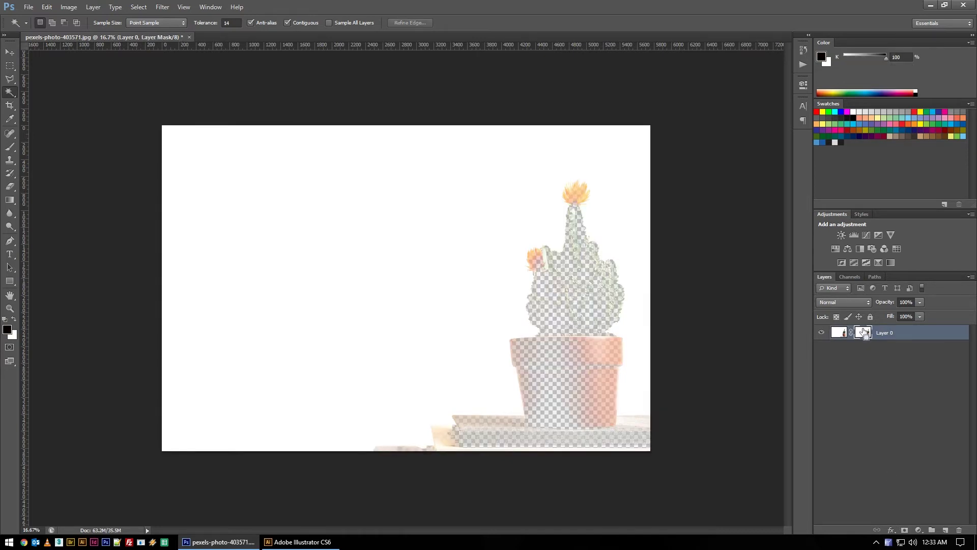
key("ctrl+i")
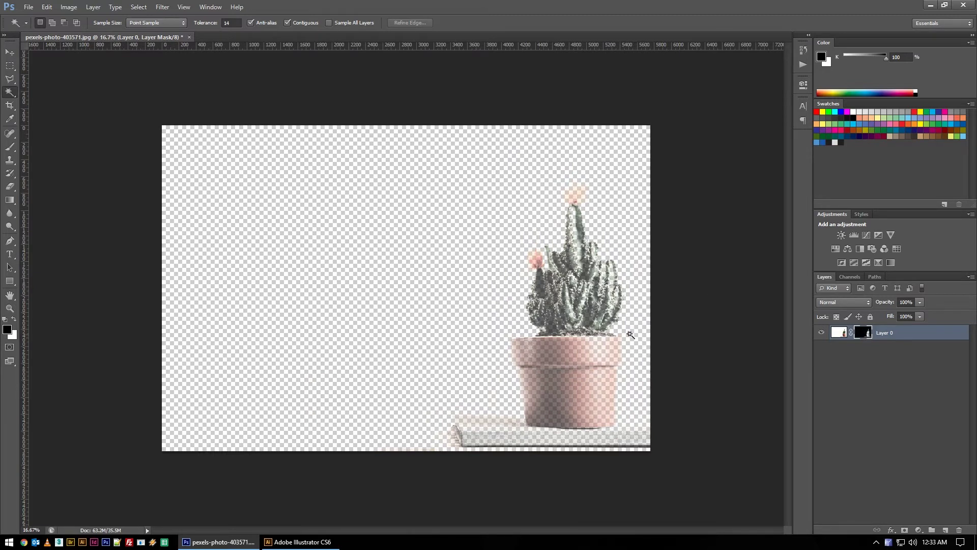
- Preview the mask on its own, return to the image, and bring up Levels for the mask
left_click(866, 335, "alt")
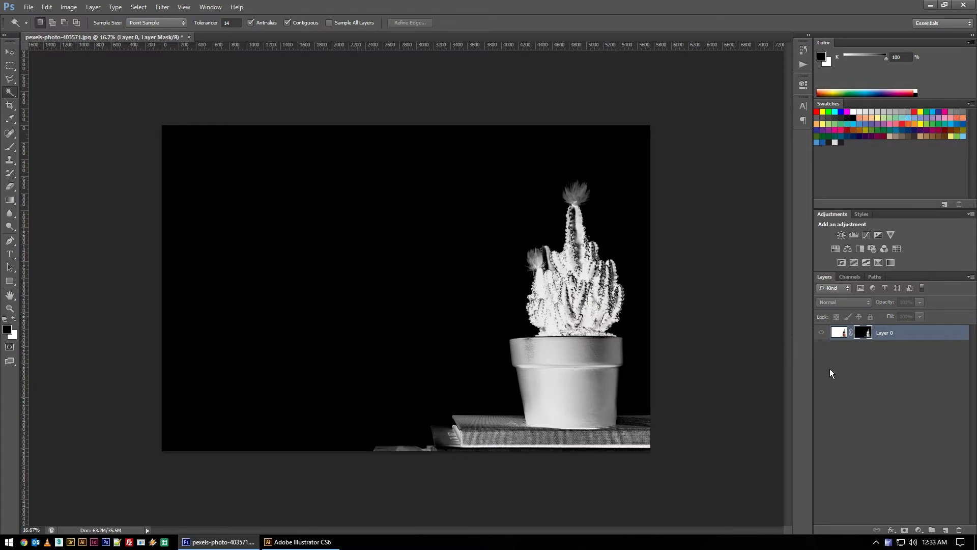
left_click(863, 340, "alt")
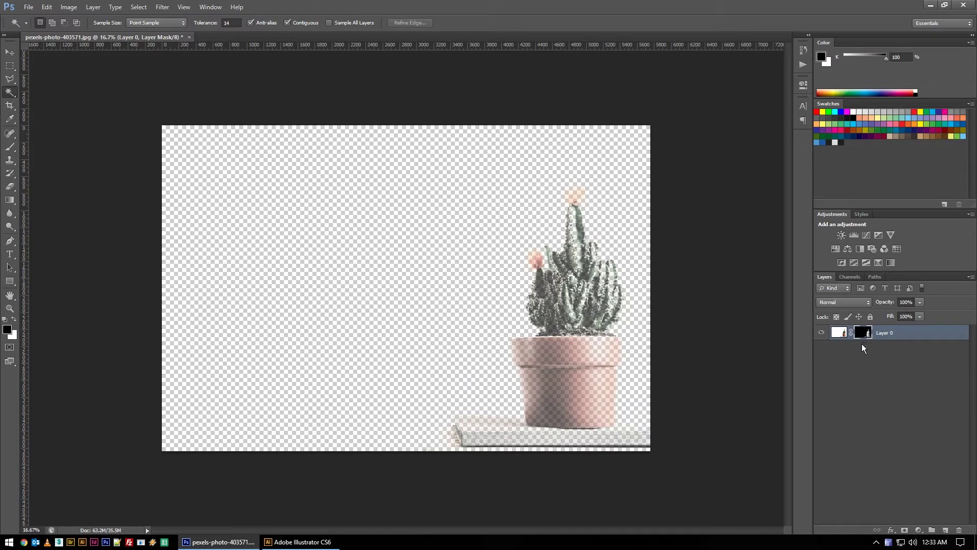
key("ctrl+l")
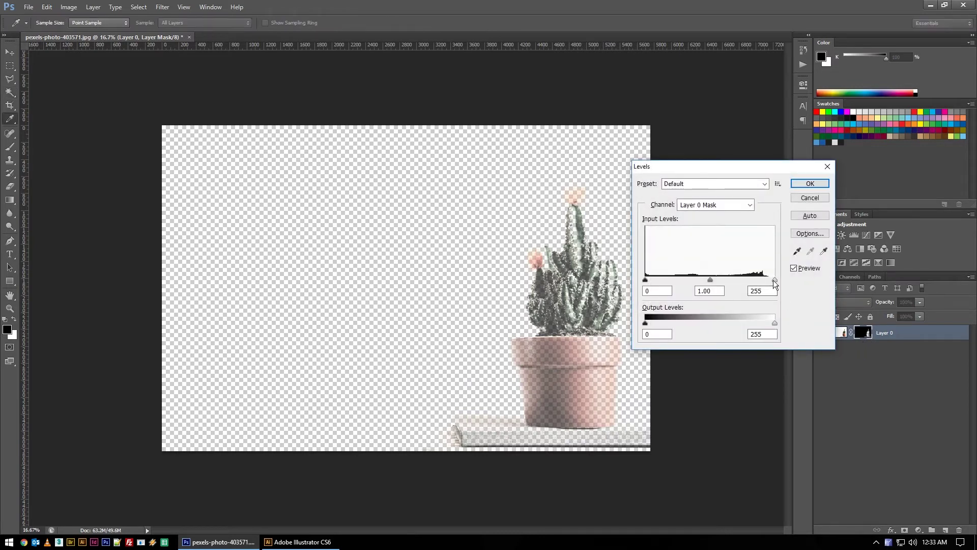
- Brighten the mask with Levels so the cactus is fully opaque, and preview the result
left_click_drag(774, 280, 652, 277)
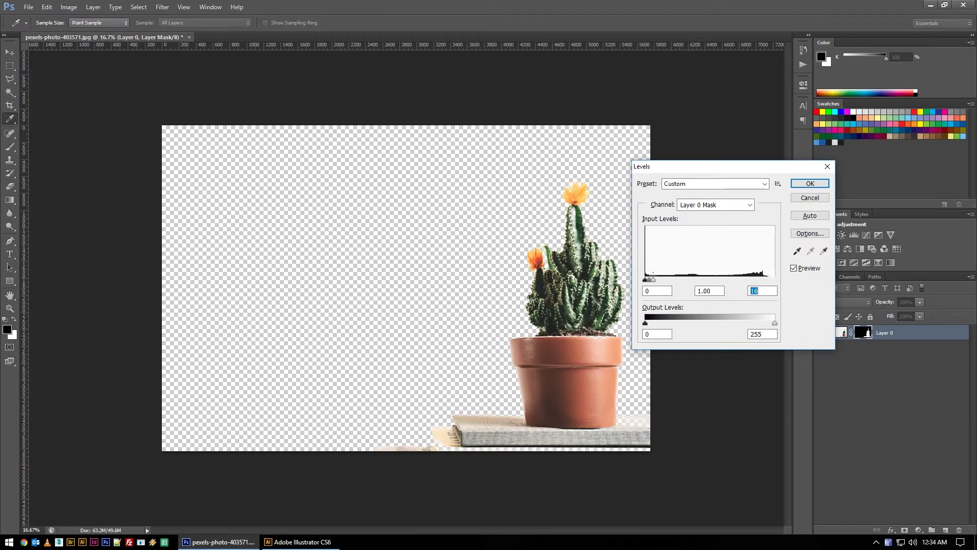
left_click(810, 183)
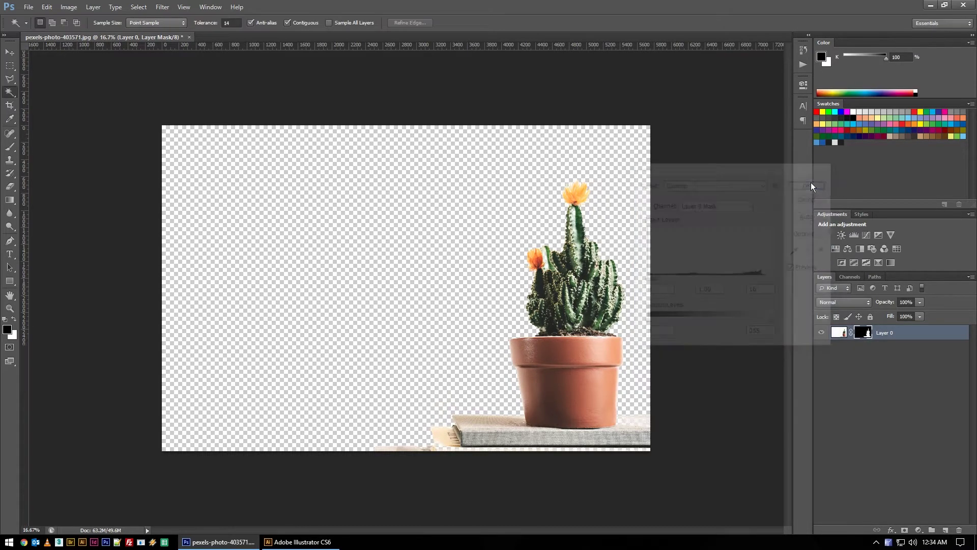
left_click(863, 333, "alt")
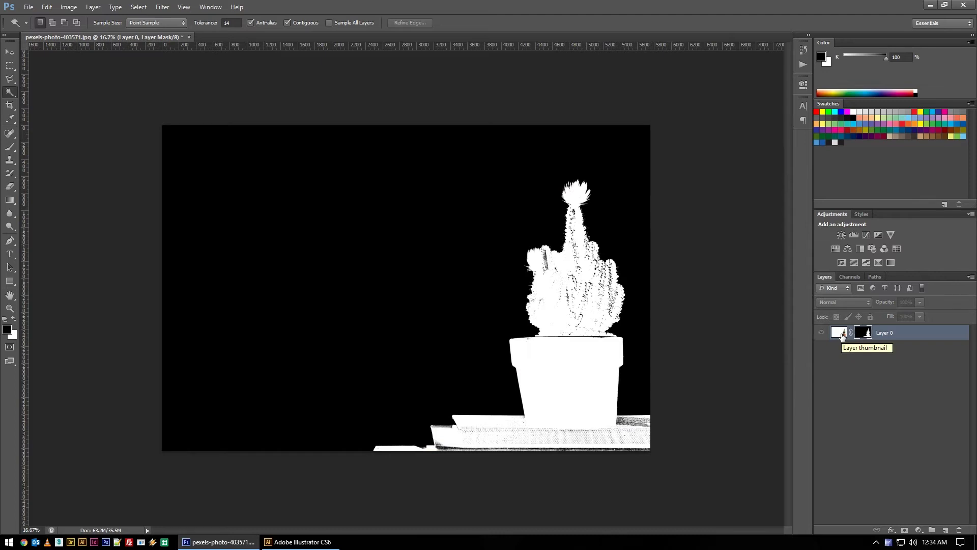
left_click(840, 334)
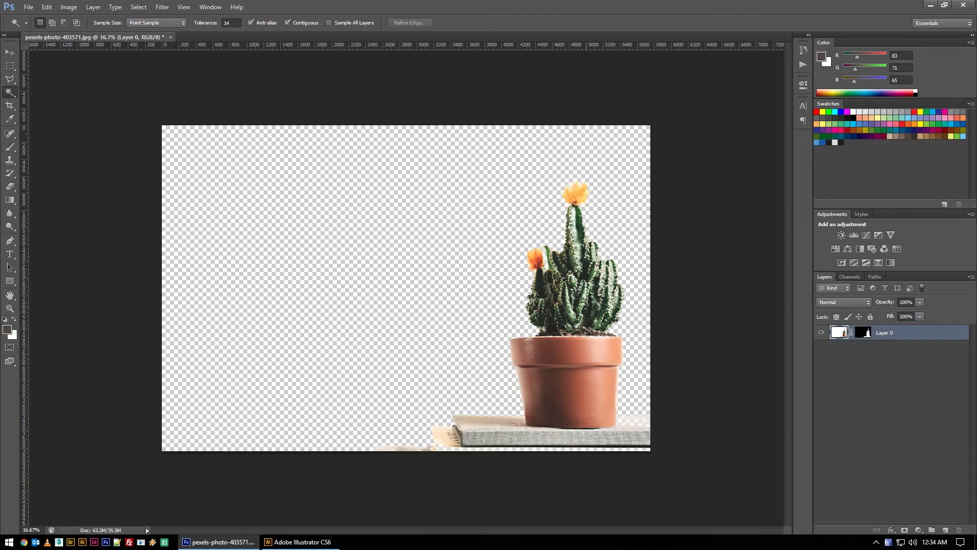
- Zoom to 33.3%, take the Brush, and bring up the layer mask's context menu
scroll(589, 312, "up", 2)
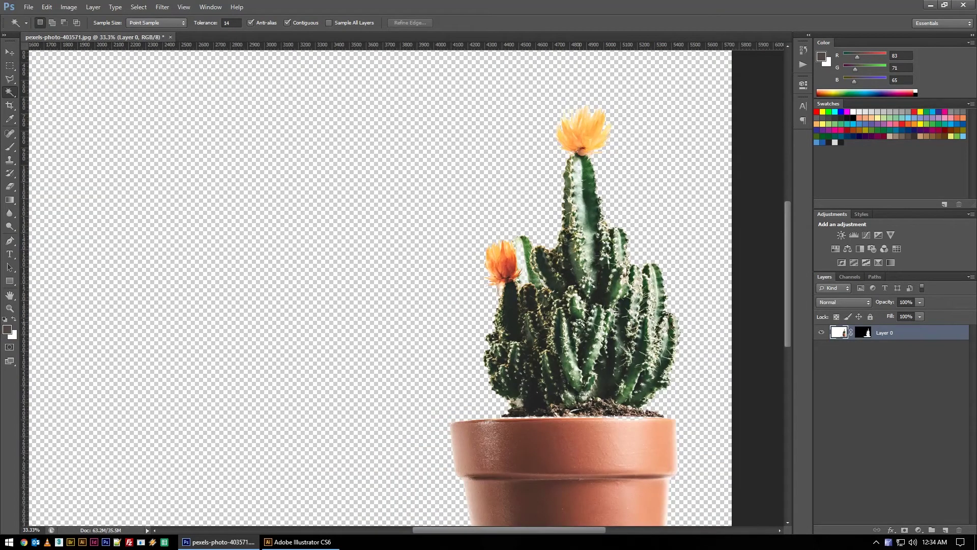
key("b")
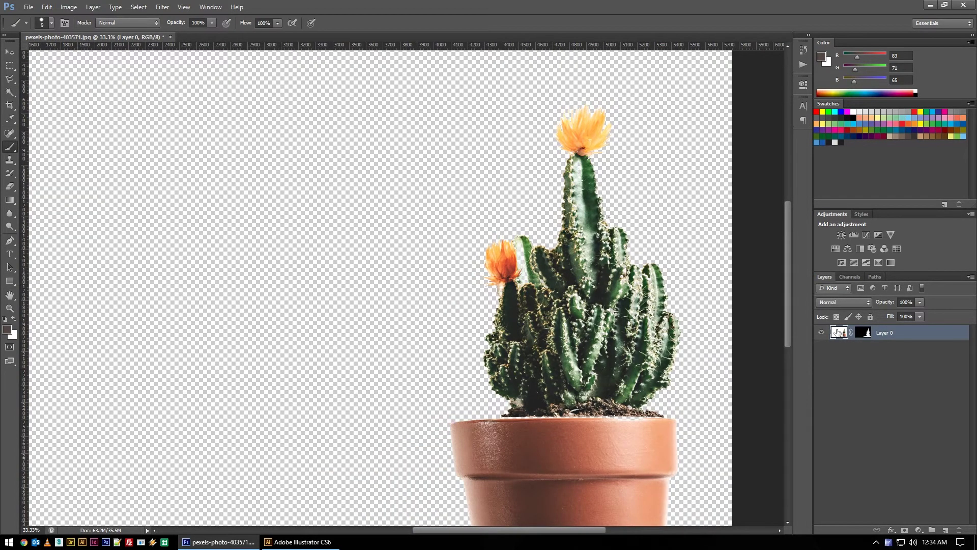
left_click(864, 332)
right_click(863, 332)
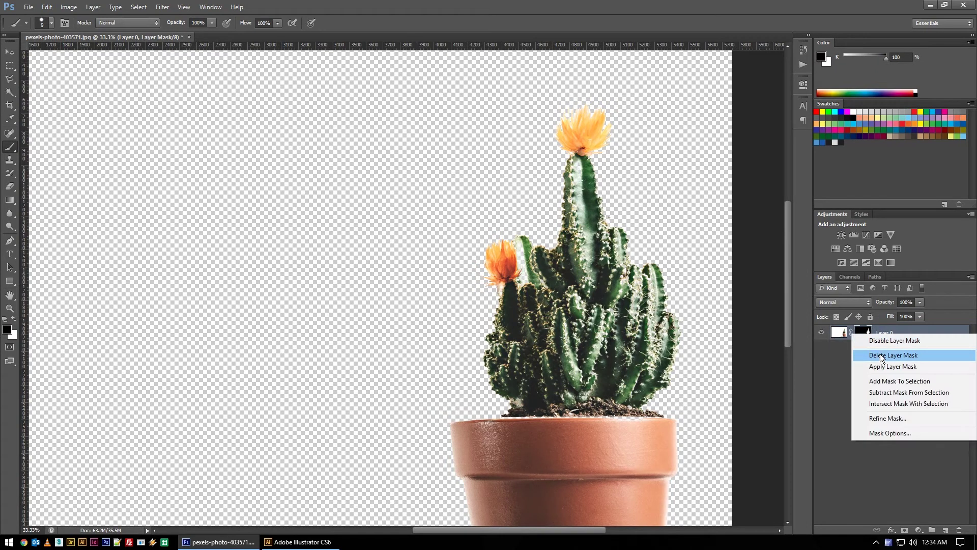
- Delete Layer 0's mask and inspect the cactus at 73.6% from top to pot
left_click(882, 356)
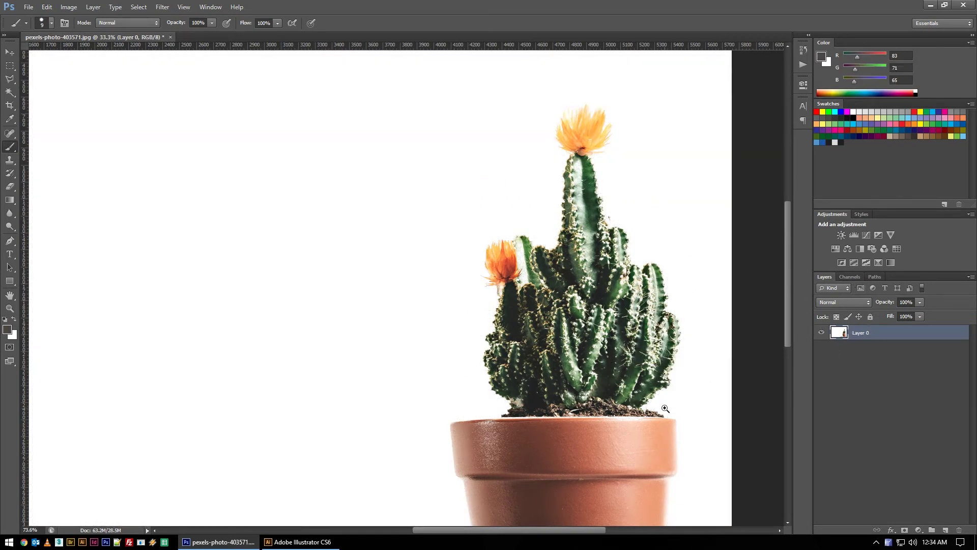
left_click_drag(640, 387, 672, 387)
left_click_drag(545, 315, 638, 386)
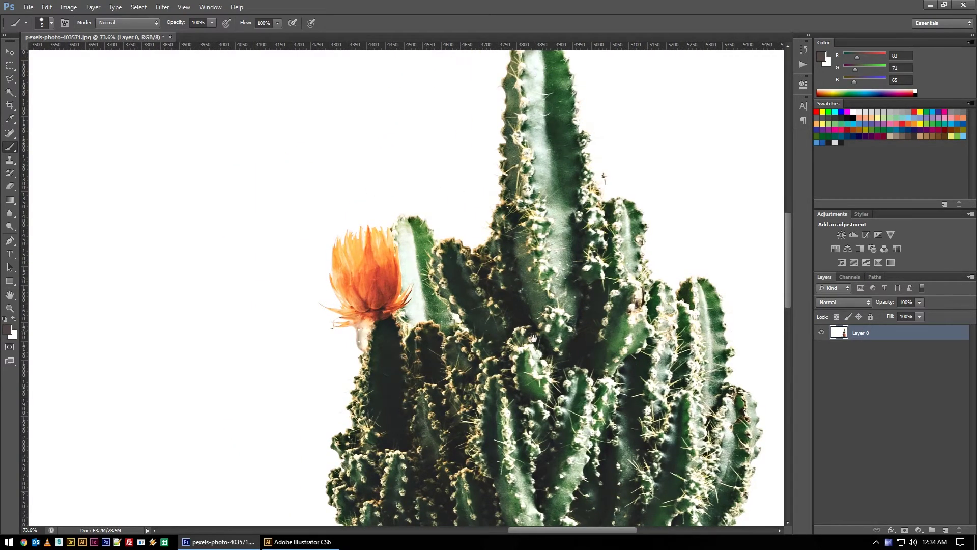
left_click_drag(533, 338, 518, 203)
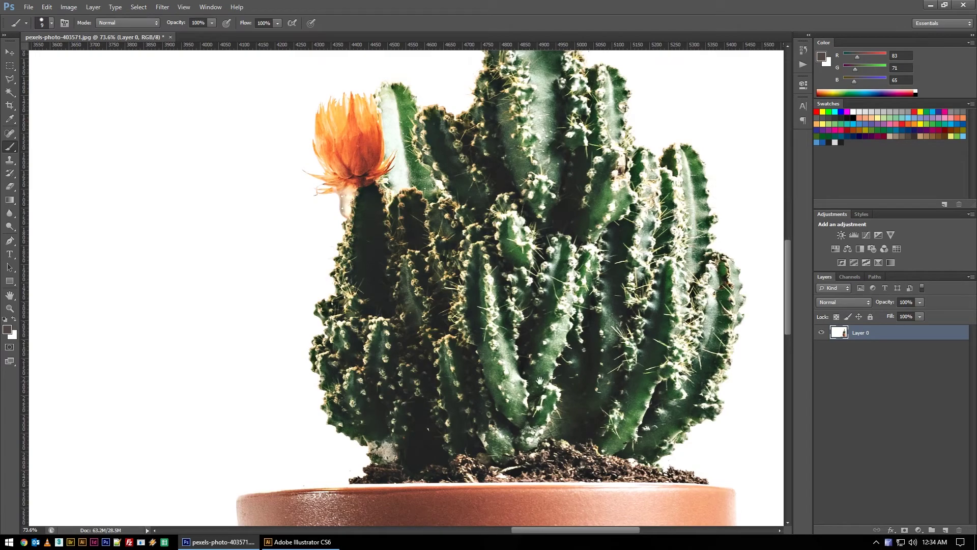
left_click_drag(540, 381, 573, 411)
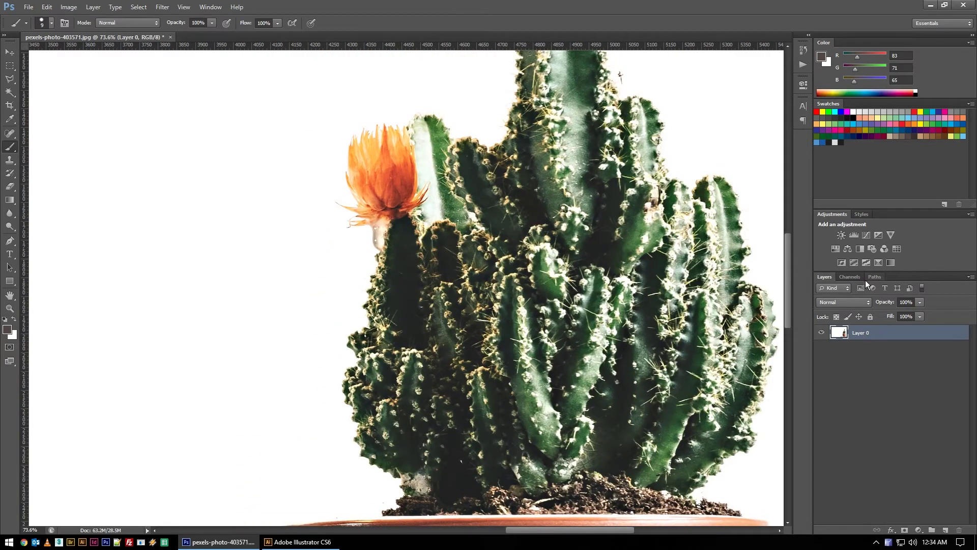
left_click(851, 277)
- Add an inverted layer mask from the Green channel selection and inspect it up close
left_click(840, 317, "ctrl")
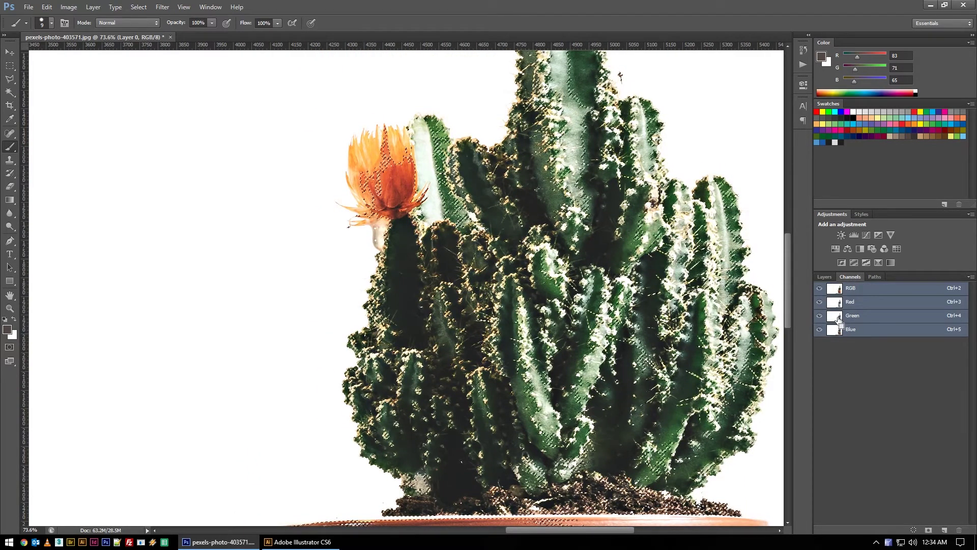
left_click(825, 276)
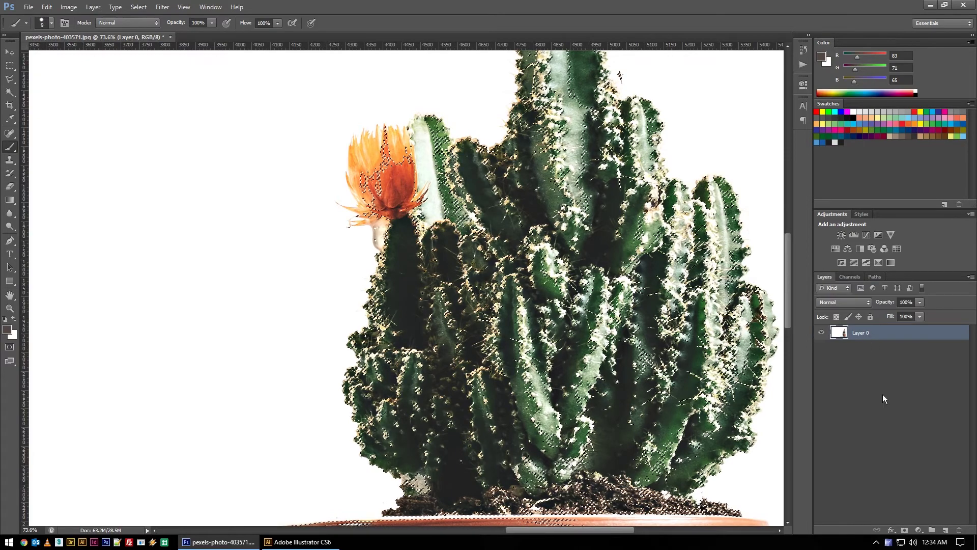
left_click(905, 530)
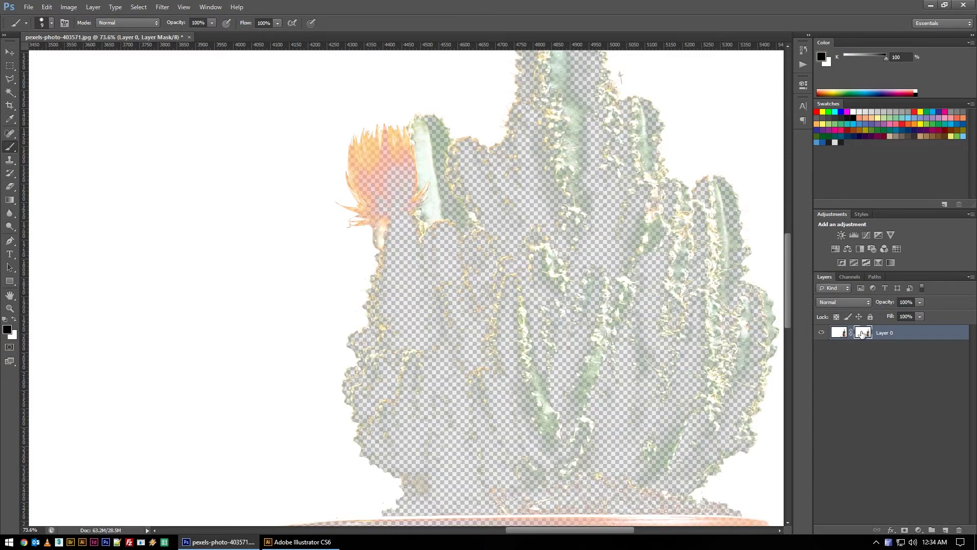
left_click_drag(862, 333, 864, 336)
key("ctrl+i")
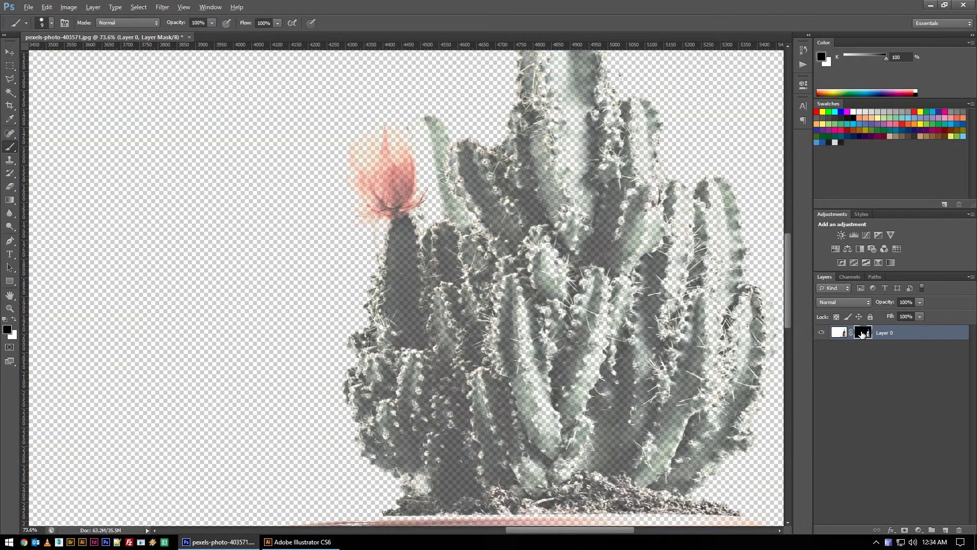
left_click(864, 334, "alt")
left_click(549, 294)
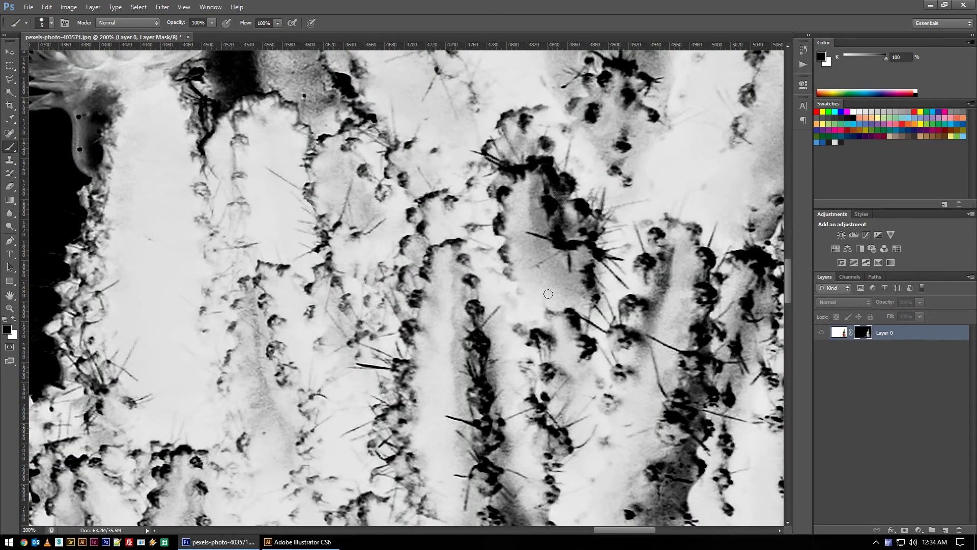
left_click(450, 302, "alt")
- Harden the mask with Levels 134, 1.00, 183, then go back to the layer image
key("ctrl+l")
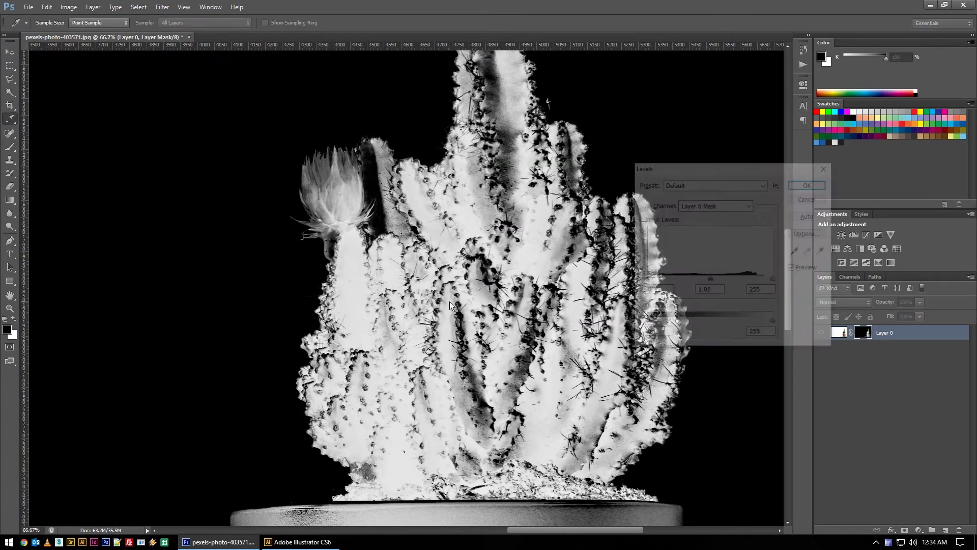
left_click_drag(646, 279, 733, 280)
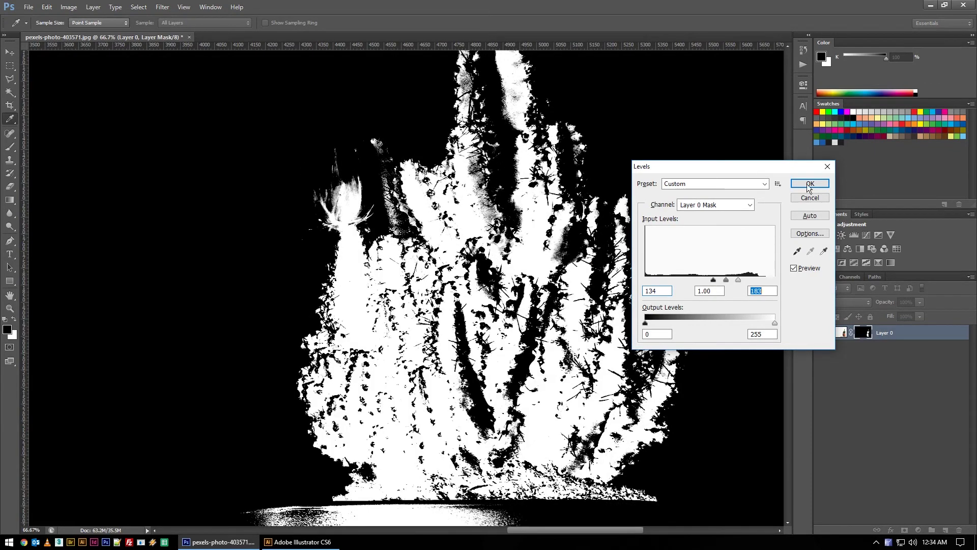
key("Return")
key("b")
left_click(841, 332)
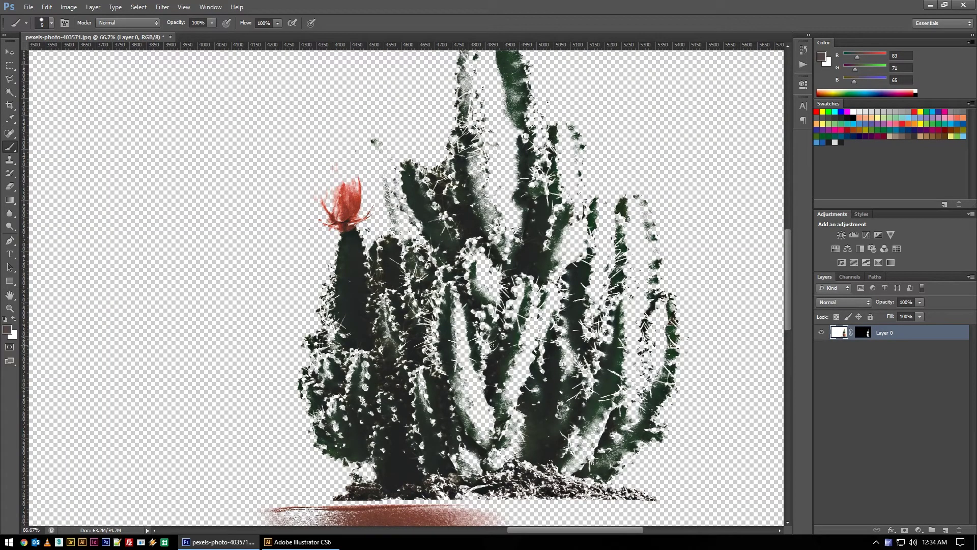
- Delete the green-channel layer mask from Layer 0
scroll(487, 300, "down", 2)
right_click(865, 333)
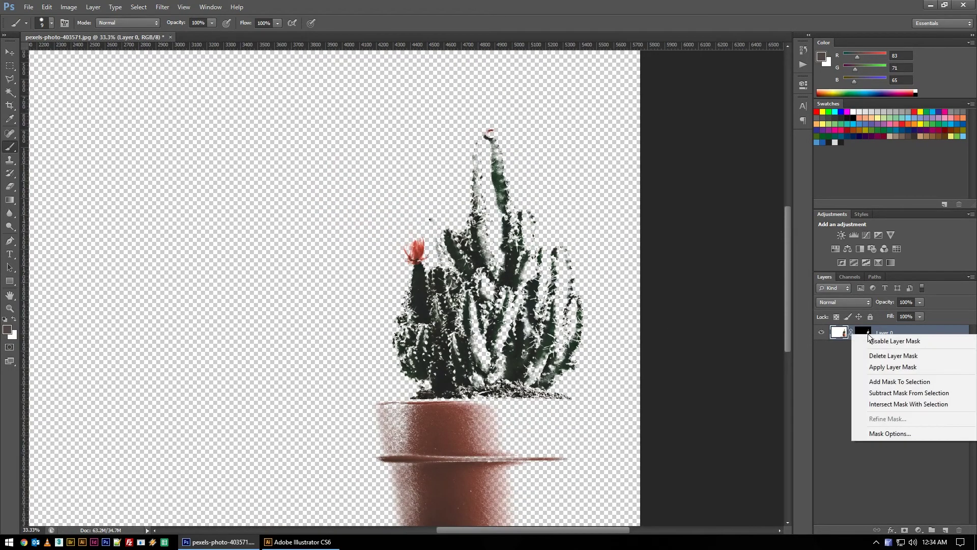
left_click(886, 356)
scroll(461, 299, "up", 3)
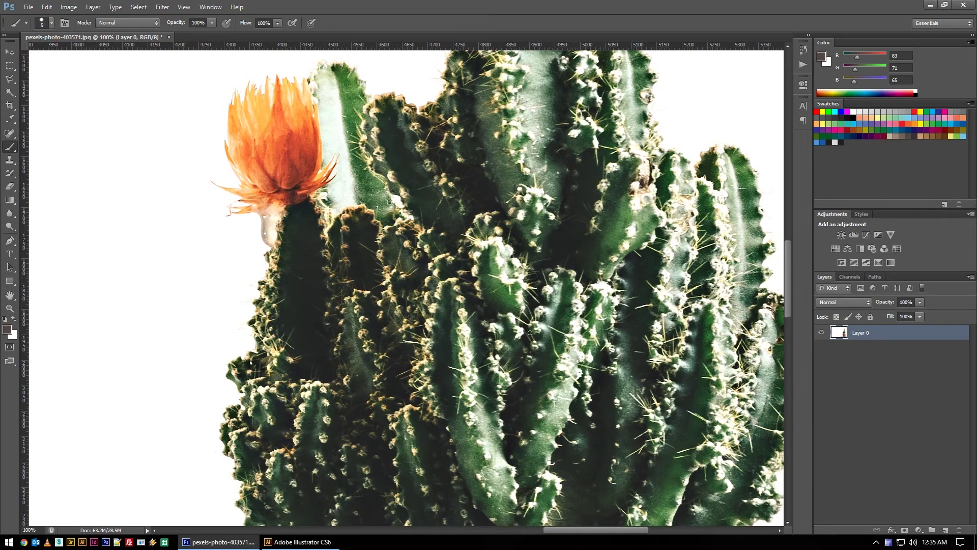
scroll(530, 333, "down", 2)
- Open and dismiss Select > Color Range, then show the colour channels
left_click(139, 6)
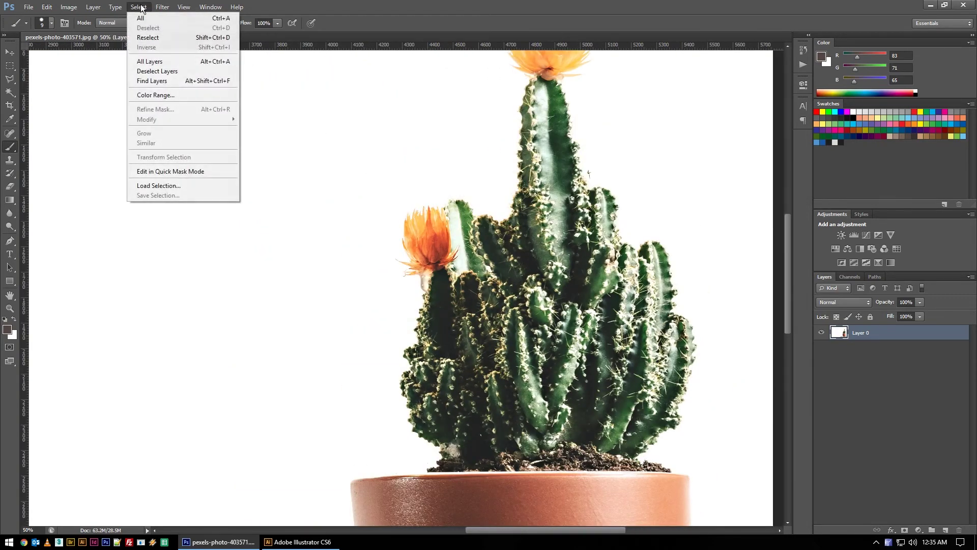
left_click(156, 95)
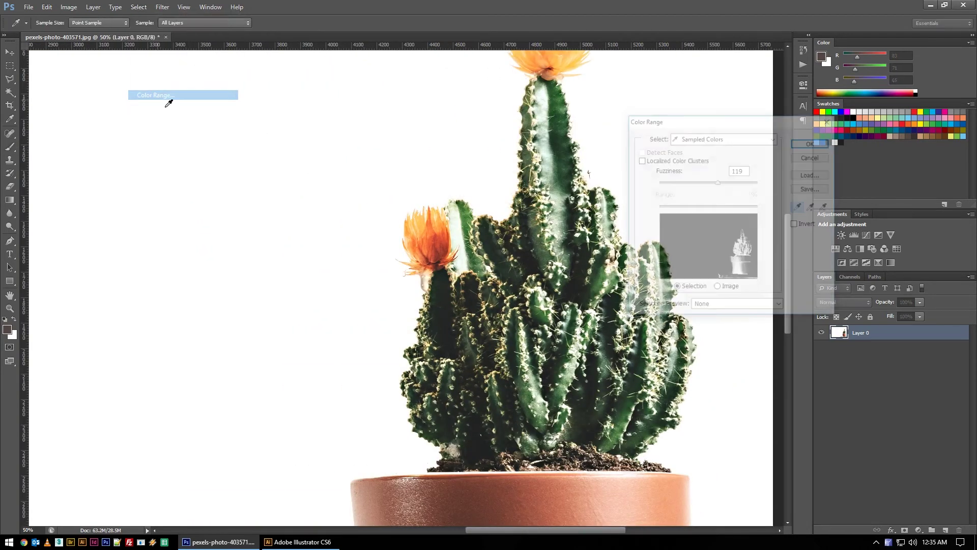
left_click(817, 154)
left_click(856, 278)
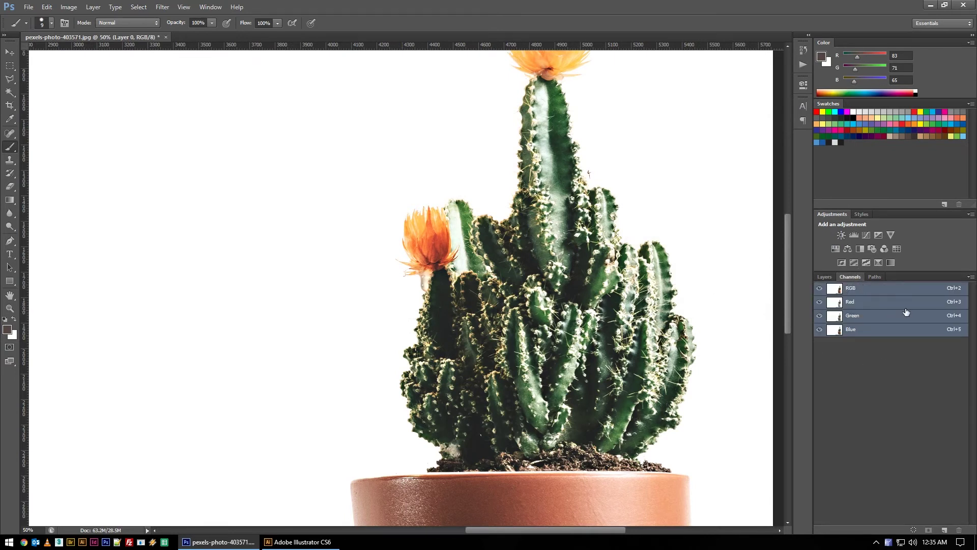
- View the Red, Green and Blue channels individually, then return to RGB and the layer list
left_click(886, 305)
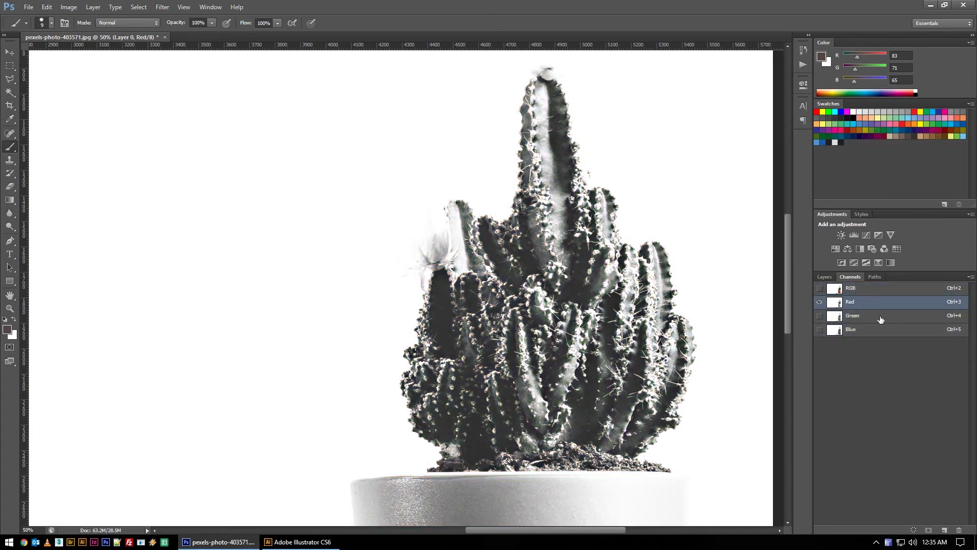
left_click(880, 317)
left_click(879, 331)
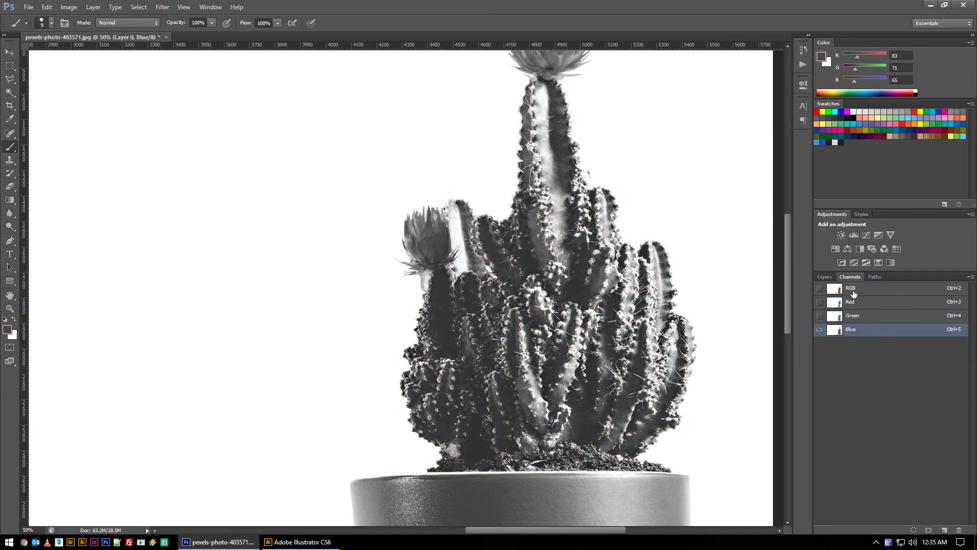
left_click(858, 288)
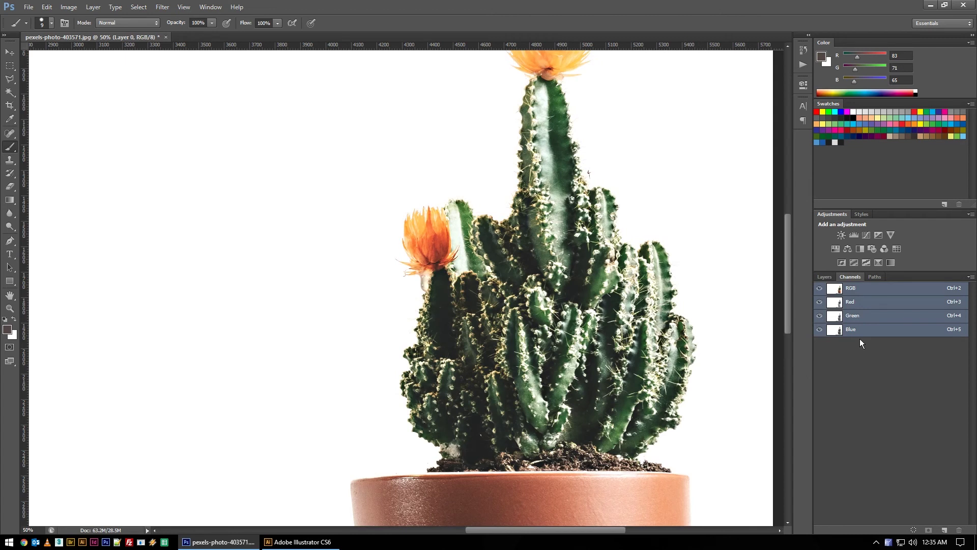
left_click(827, 277)
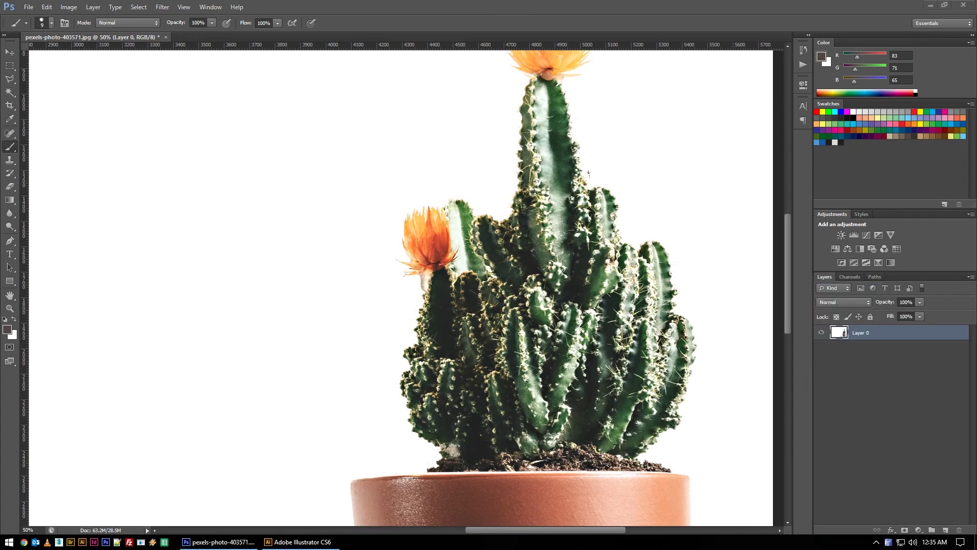